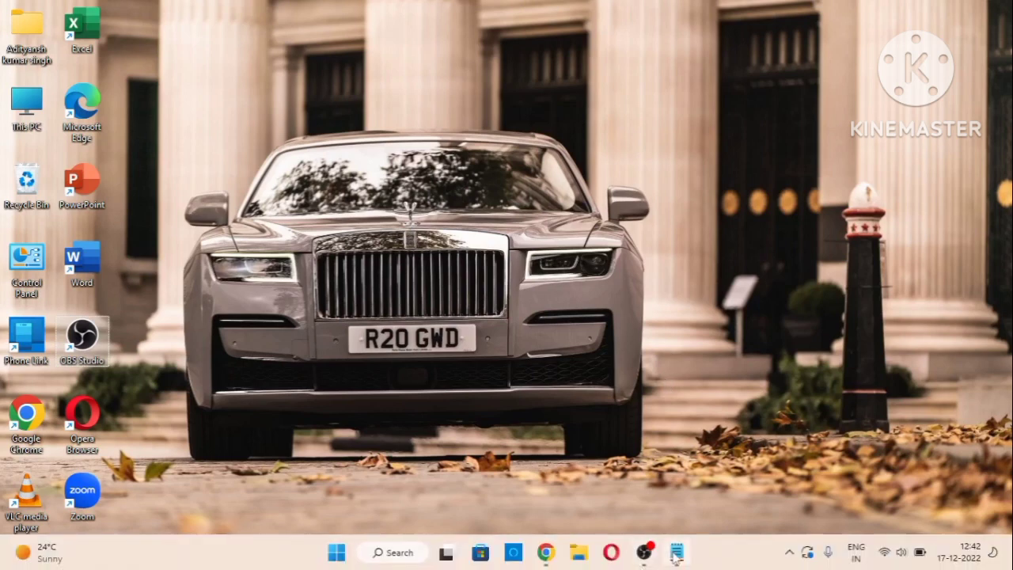
Open the Notepad document list and delete the "Sign" line from the "For Regular" section
{"action": "left_click", "coordinate": [676, 554]}
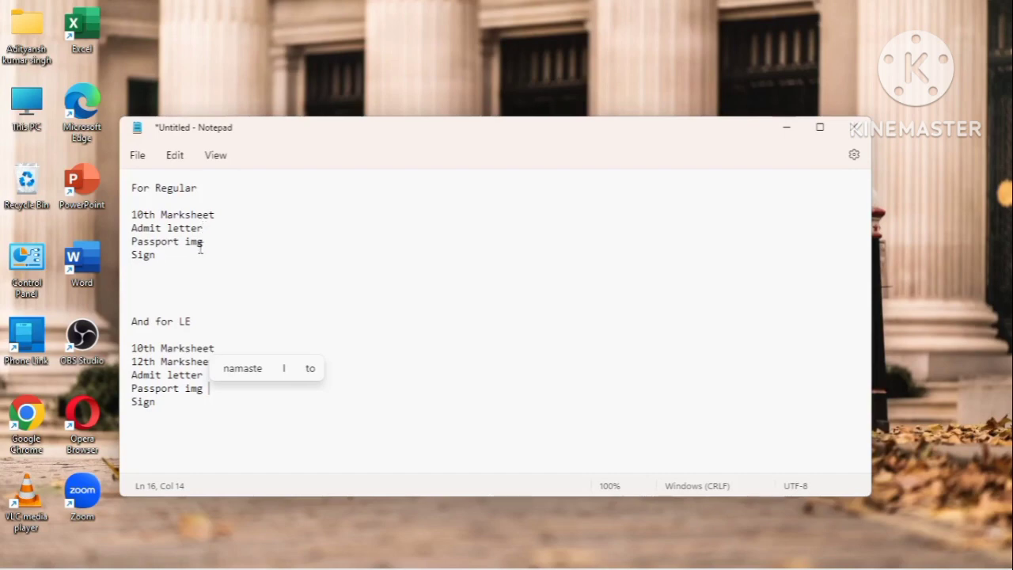
{"action": "left_click", "coordinate": [161, 255]}
{"action": "left_click_drag", "start_coordinate": [161, 255], "coordinate": [128, 255]}
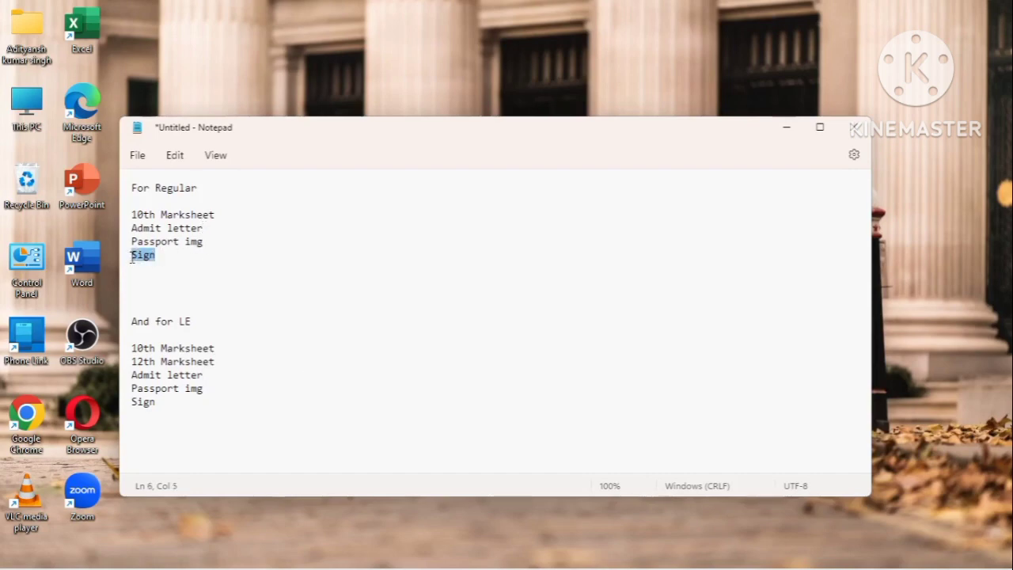
{"action": "key", "text": "BackSpace"}
Delete the "Sign" line from the "And for LE" section
{"action": "left_click", "coordinate": [205, 324]}
{"action": "left_click", "coordinate": [222, 348]}
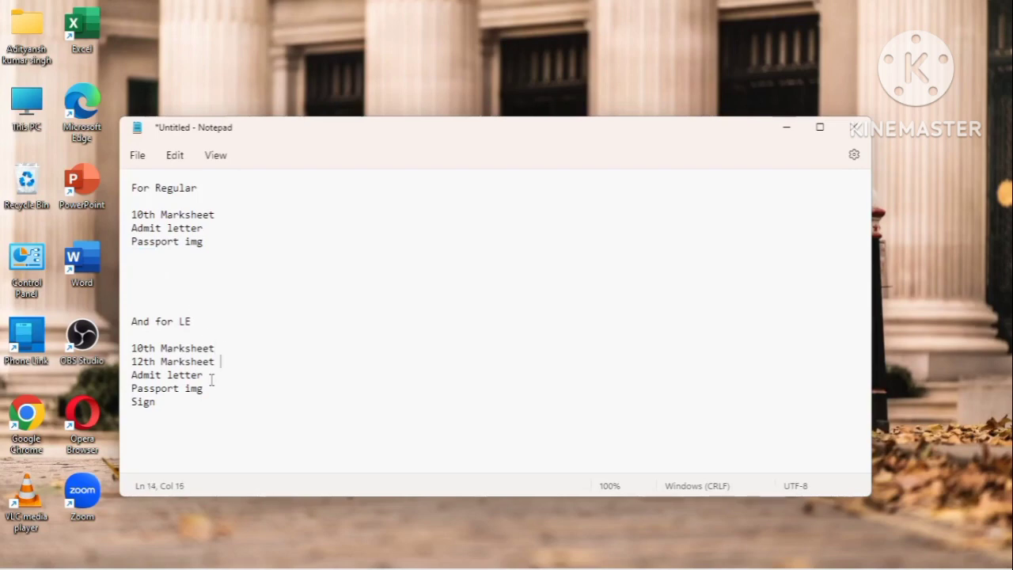
{"action": "left_click", "coordinate": [212, 376]}
{"action": "left_click_drag", "start_coordinate": [174, 403], "coordinate": [127, 403]}
{"action": "key", "text": "BackSpace"}
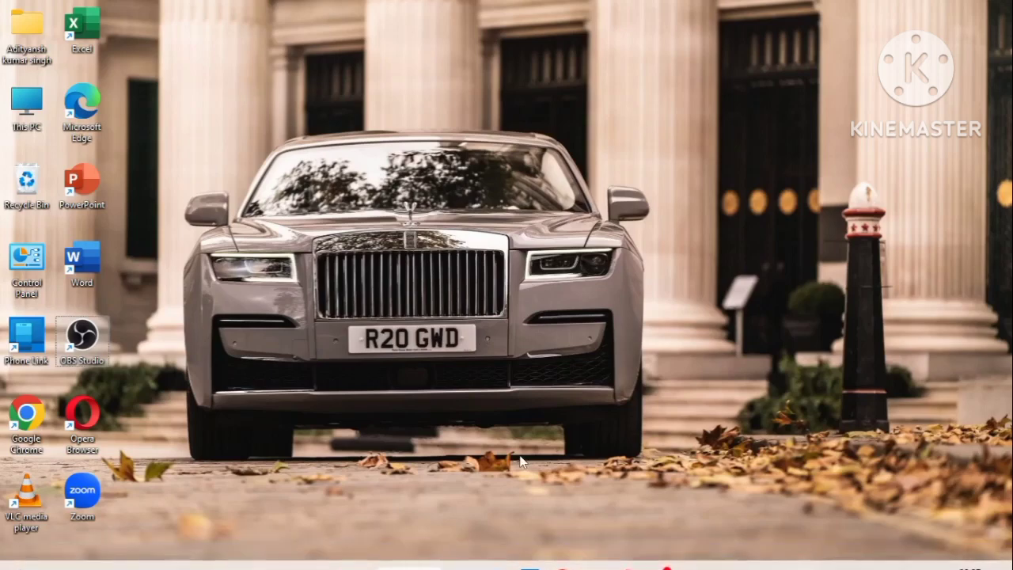
Switch to Chrome and open the Registration Fee login through the online payment link on the SBTE Bihar home page
{"action": "left_click", "coordinate": [562, 551]}
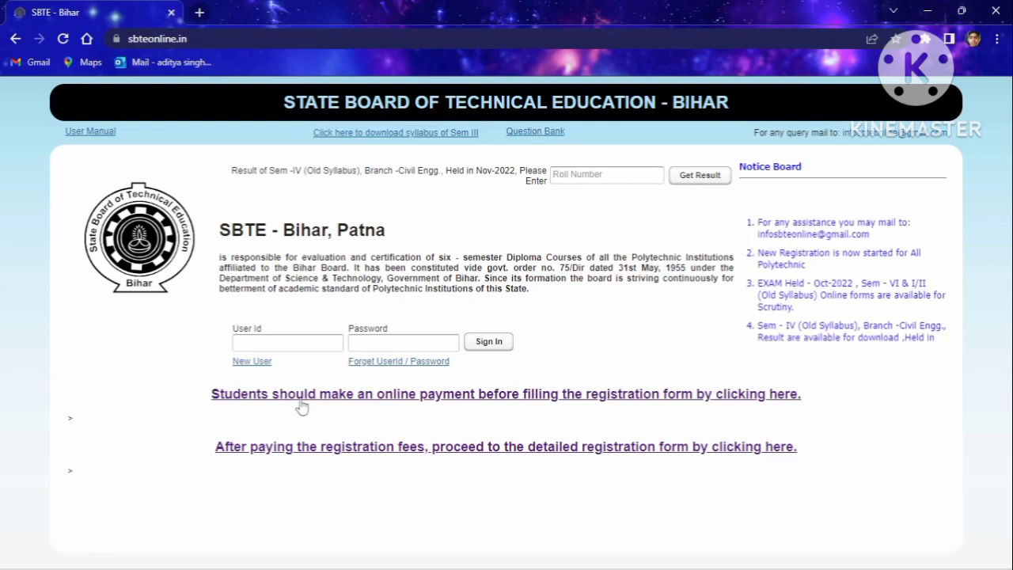
{"action": "left_click", "coordinate": [511, 394]}
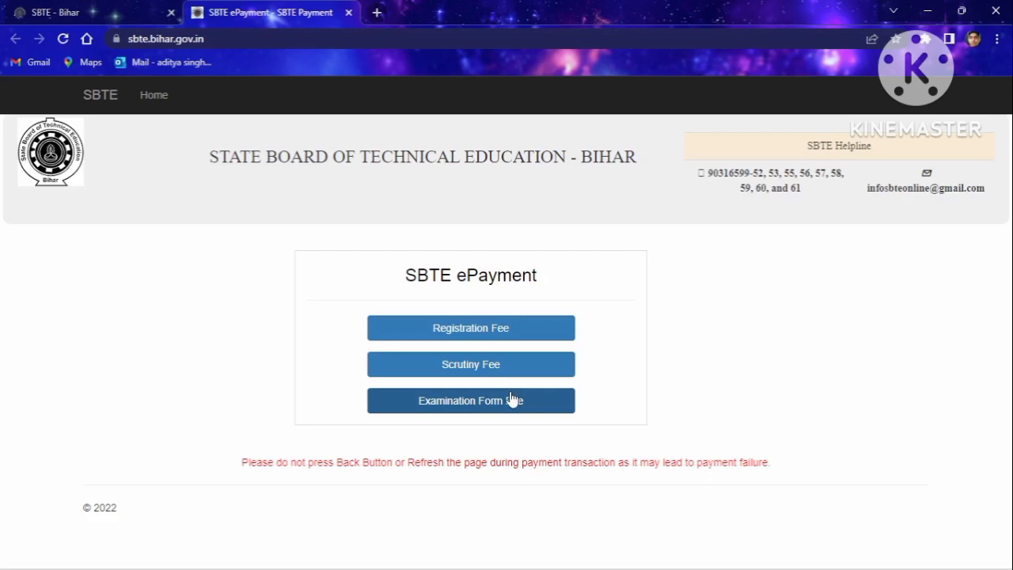
{"action": "left_click", "coordinate": [480, 330]}
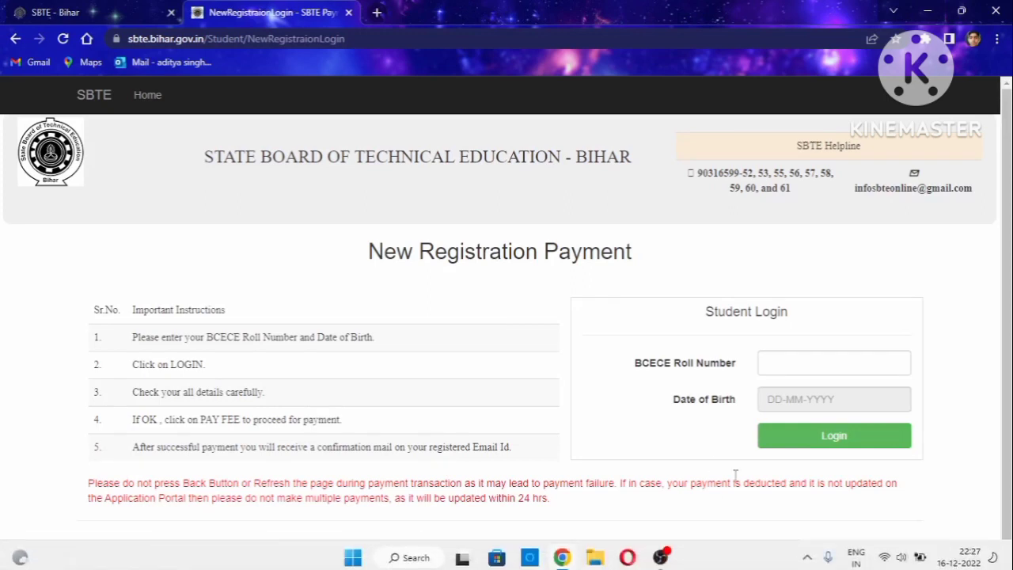
Log in to New Registration Payment with the student's BCECE roll number and date of birth
{"action": "left_click", "coordinate": [807, 358]}
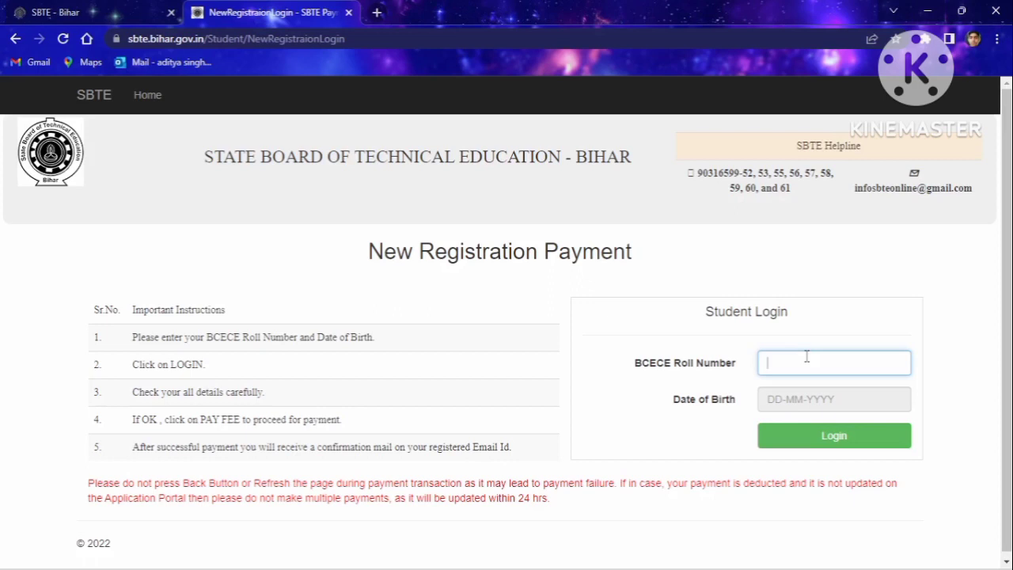
{"action": "left_click", "coordinate": [807, 356]}
{"action": "left_click", "coordinate": [823, 396]}
{"action": "left_click", "coordinate": [831, 438]}
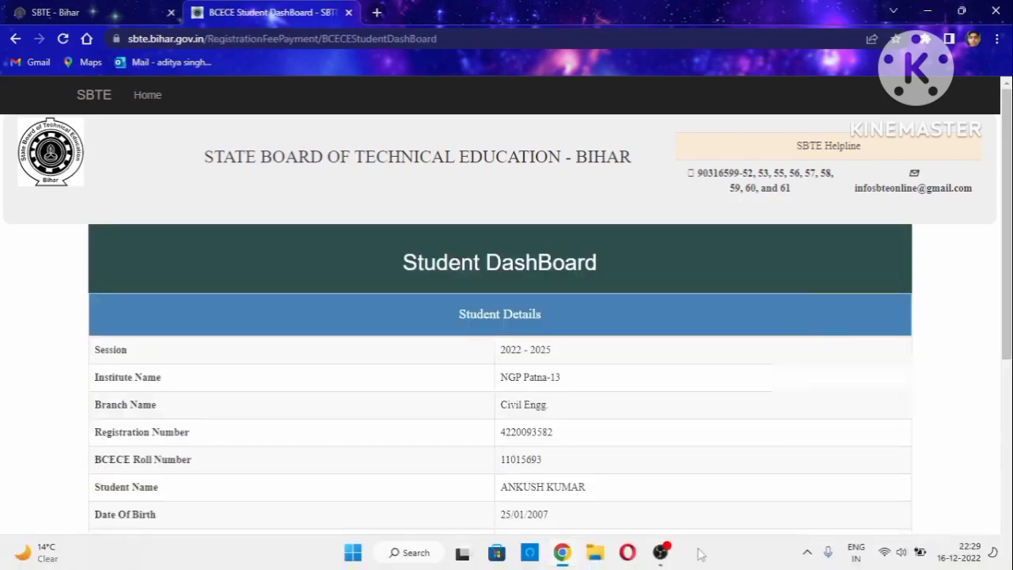
Review the student details, fill in and confirm the student's e-mail and mobile number, and save to continue
{"action": "scroll", "coordinate": [662, 404], "scroll_direction": "down", "scroll_amount": 3}
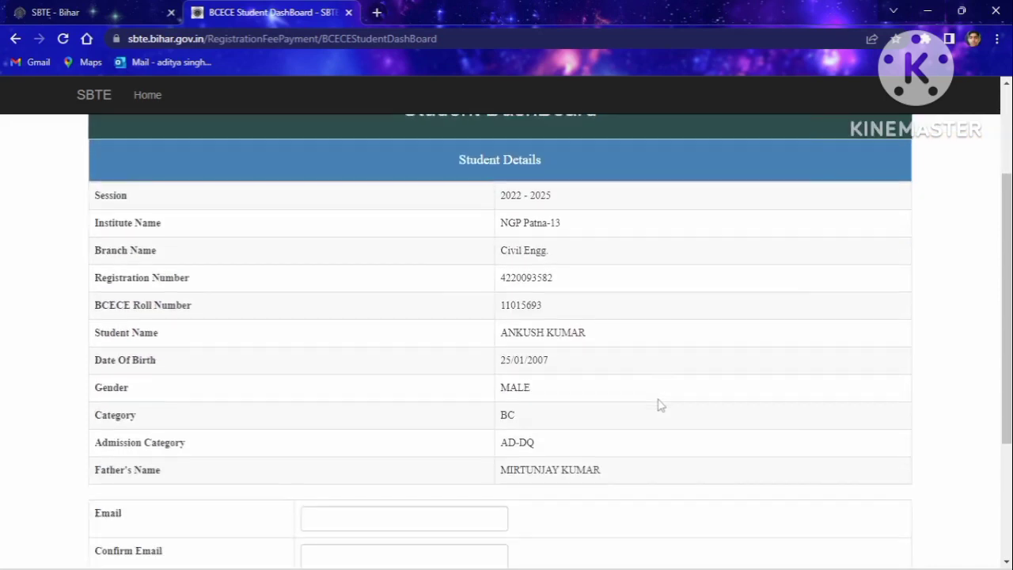
{"action": "scroll", "coordinate": [662, 406], "scroll_direction": "down", "scroll_amount": 1}
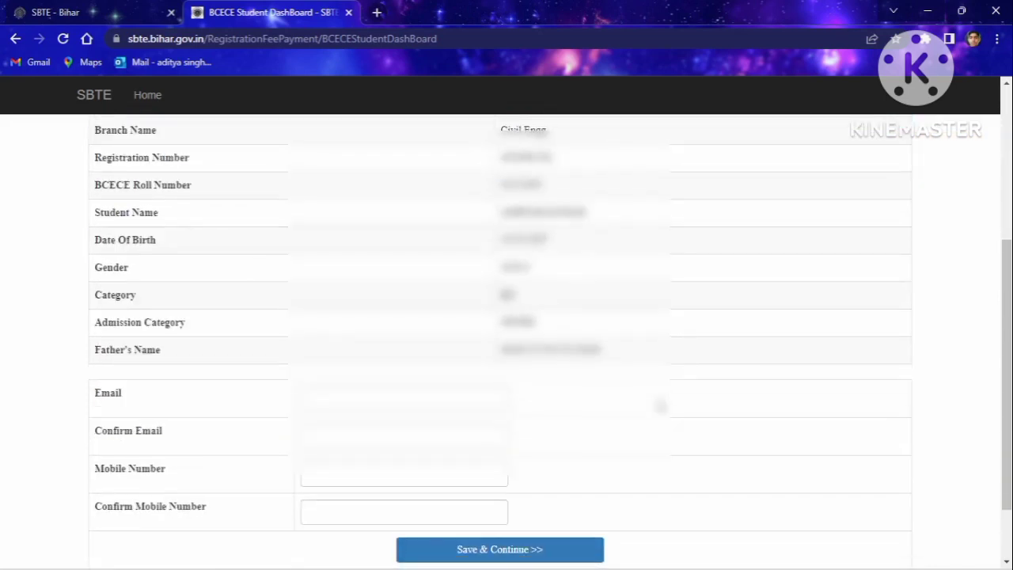
{"action": "scroll", "coordinate": [662, 405], "scroll_direction": "up", "scroll_amount": 1}
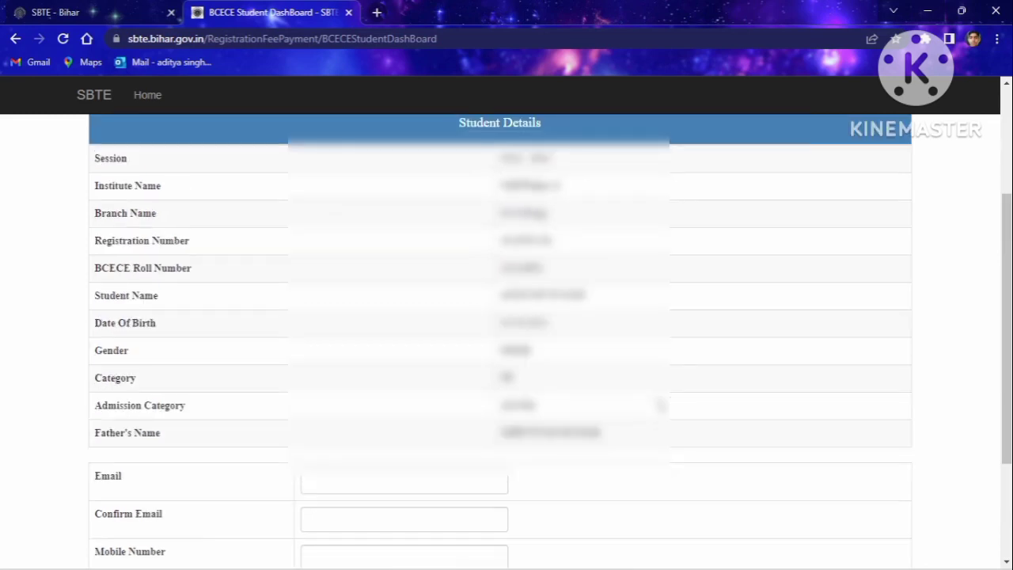
{"action": "scroll", "coordinate": [661, 405], "scroll_direction": "down", "scroll_amount": 1}
{"action": "scroll", "coordinate": [661, 405], "scroll_direction": "down", "scroll_amount": 1}
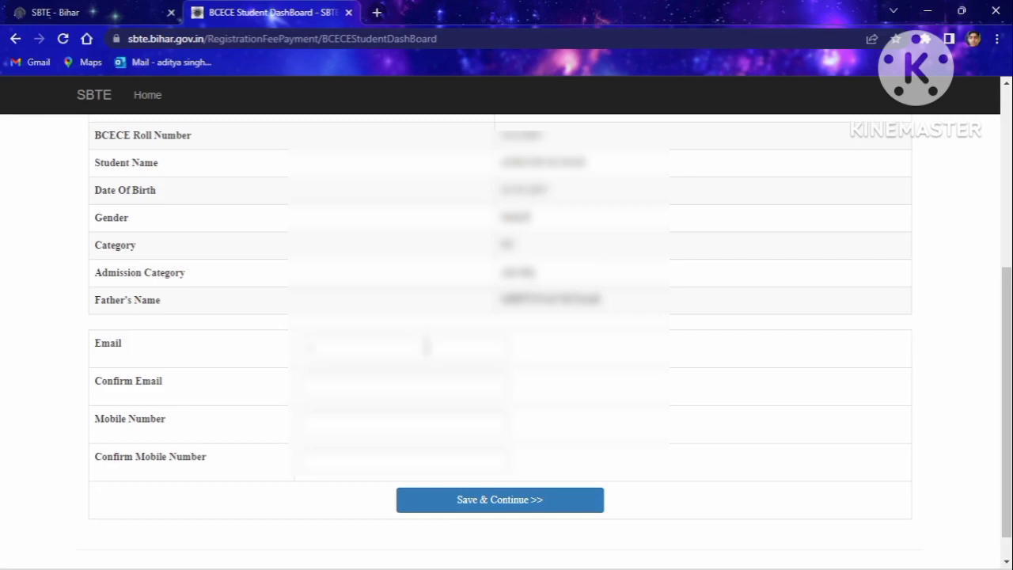
{"action": "left_click", "coordinate": [427, 347]}
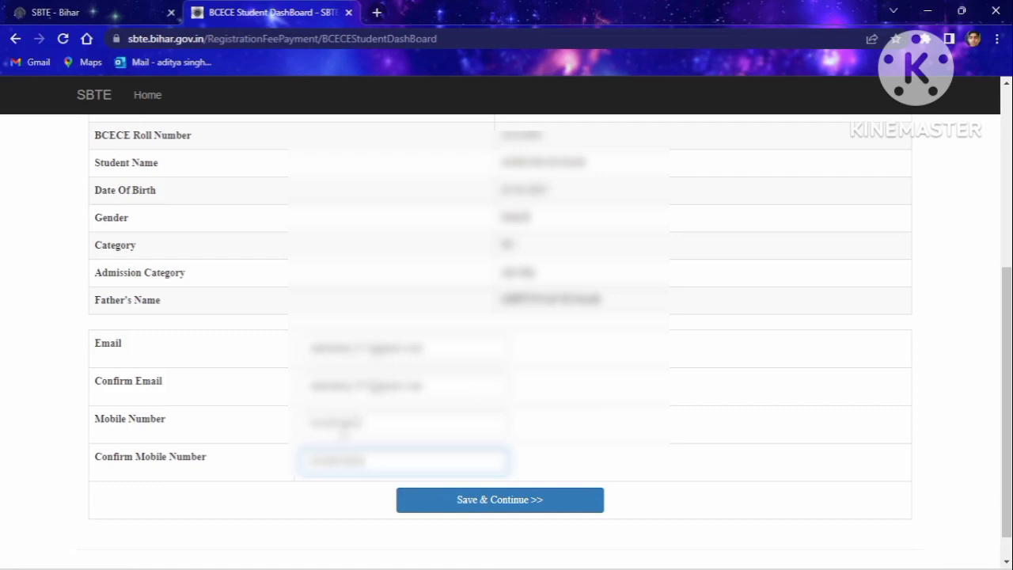
{"action": "left_click", "coordinate": [464, 506]}
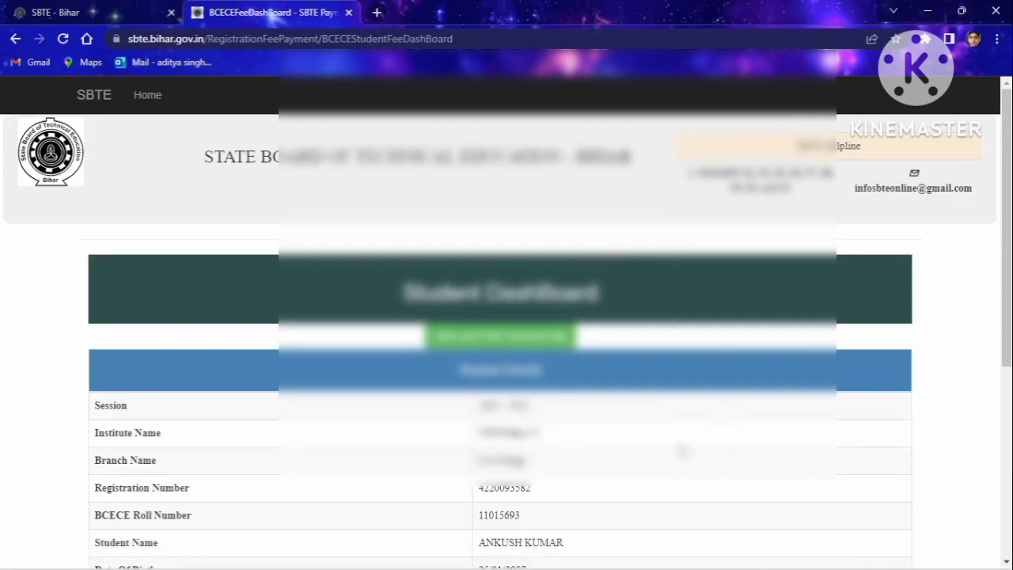
Check the details on the fee dashboard and proceed to pay the registration fee
{"action": "scroll", "coordinate": [681, 450], "scroll_direction": "down", "scroll_amount": 3}
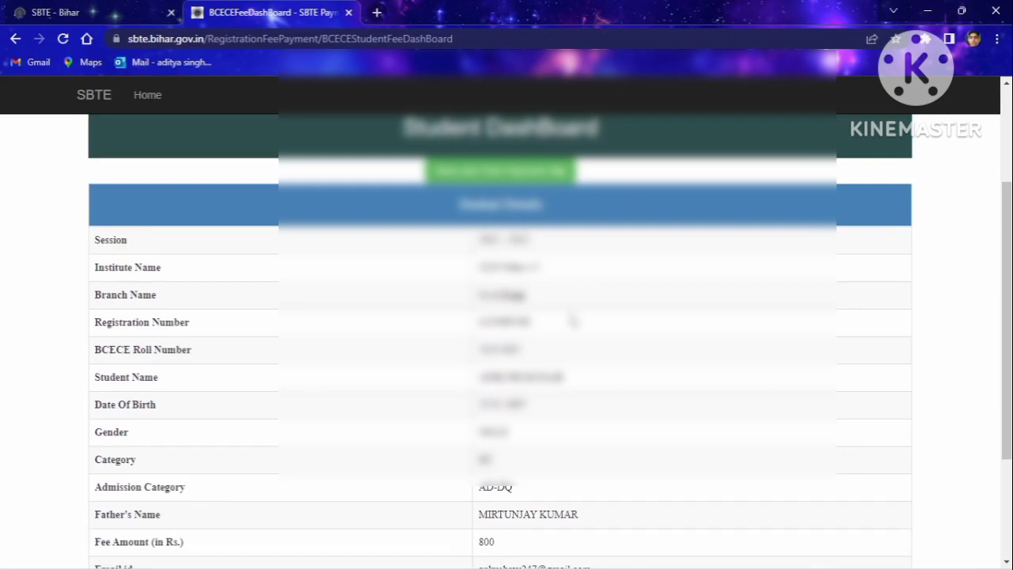
{"action": "scroll", "coordinate": [573, 320], "scroll_direction": "down", "scroll_amount": 3}
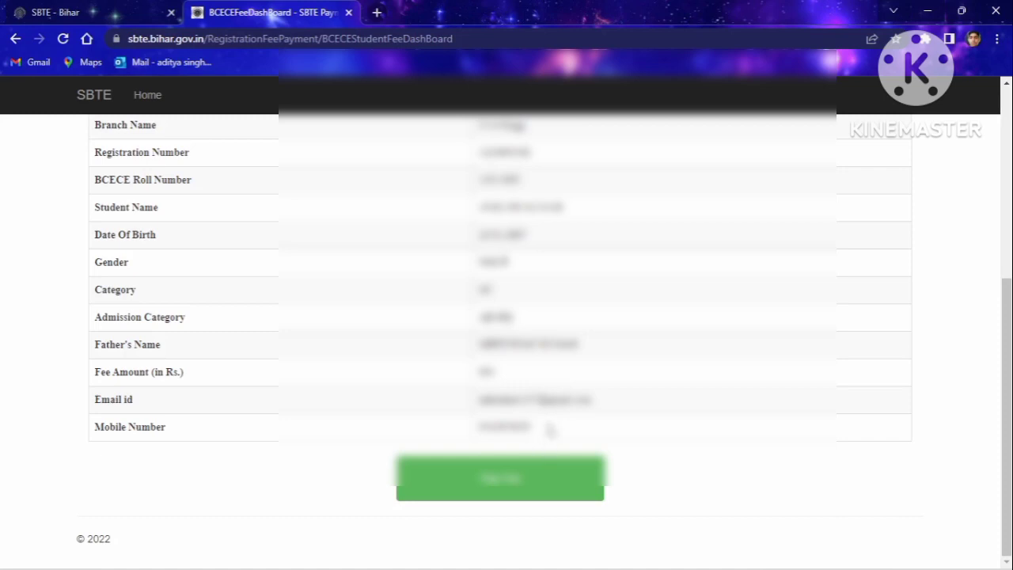
{"action": "scroll", "coordinate": [544, 293], "scroll_direction": "up", "scroll_amount": 1}
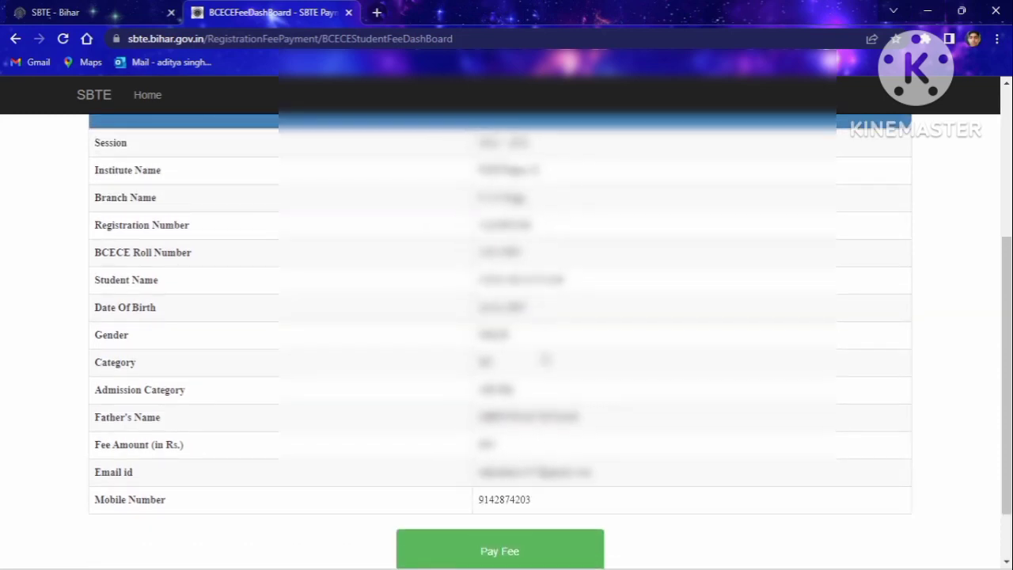
{"action": "scroll", "coordinate": [545, 360], "scroll_direction": "down", "scroll_amount": 1}
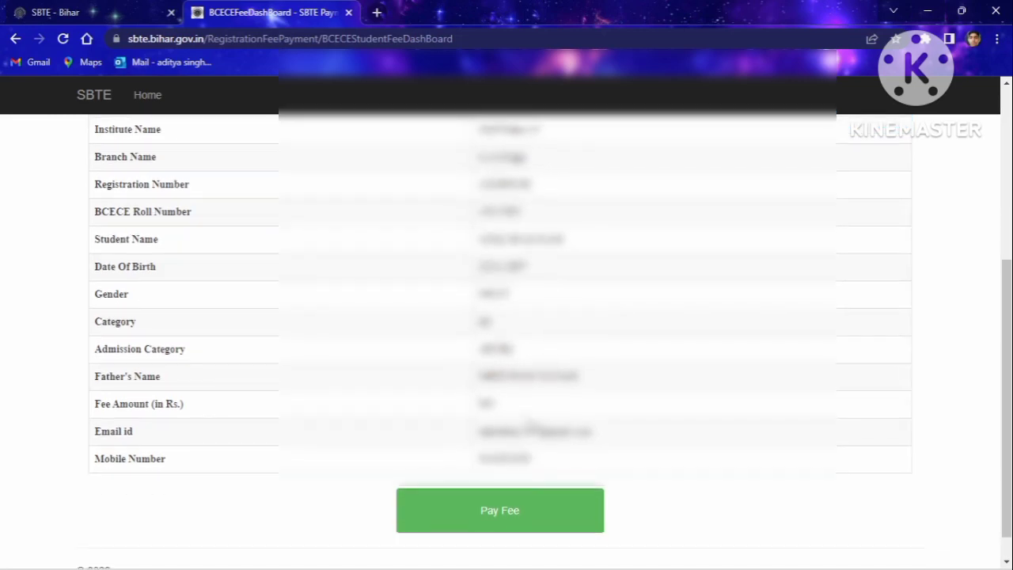
{"action": "left_click", "coordinate": [513, 520]}
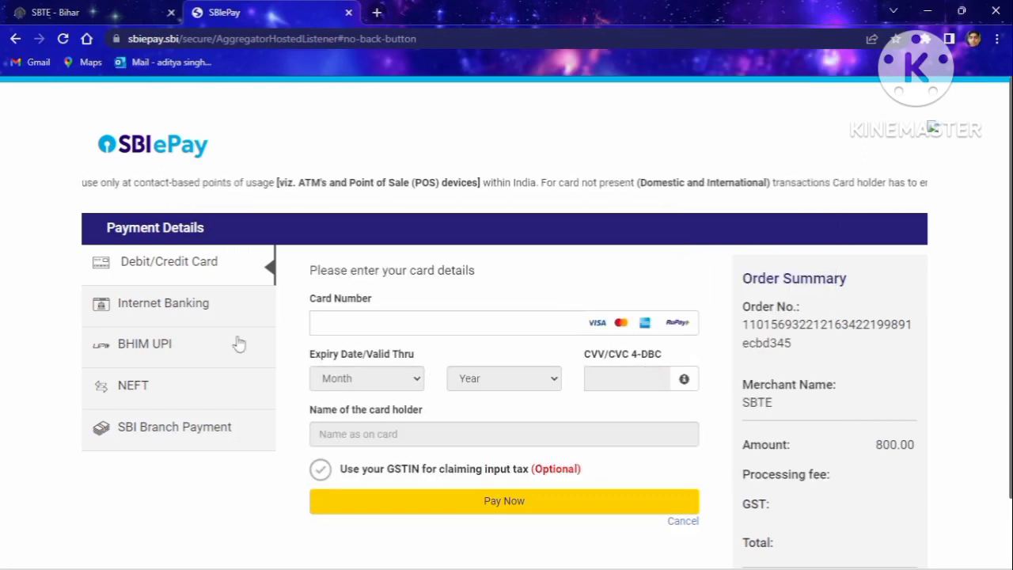
Choose BHIM UPI with the Enter UPI ID option, enter the payer's UPI ID and try to validate it
{"action": "left_click", "coordinate": [159, 340]}
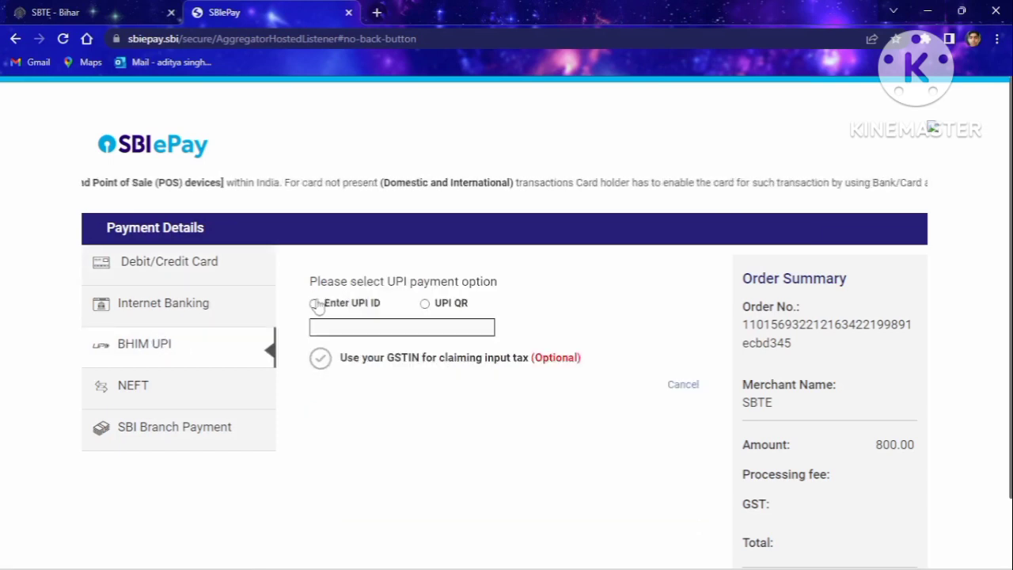
{"action": "left_click", "coordinate": [314, 304]}
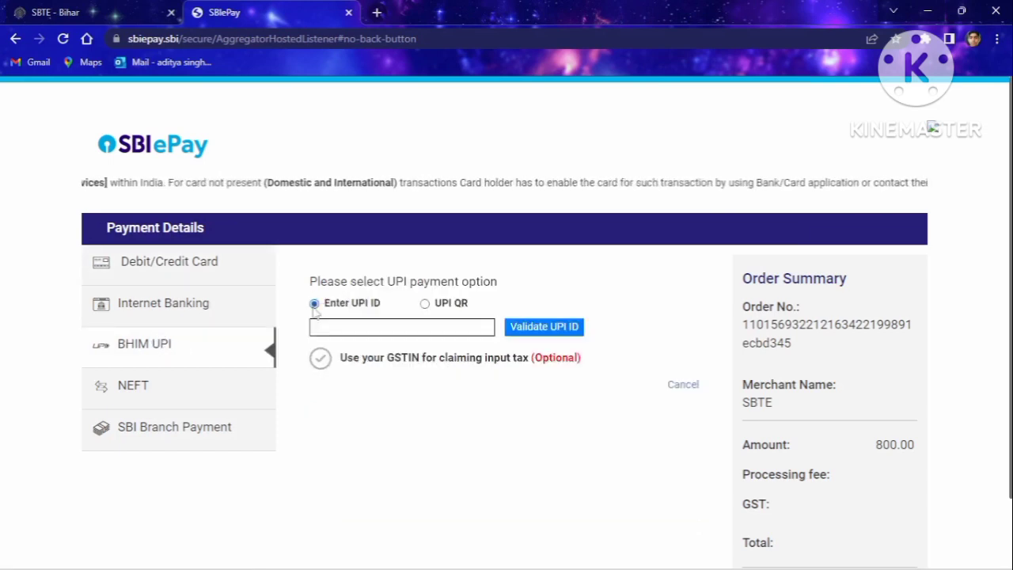
{"action": "left_click", "coordinate": [317, 326]}
{"action": "key", "text": "ctrl+v"}
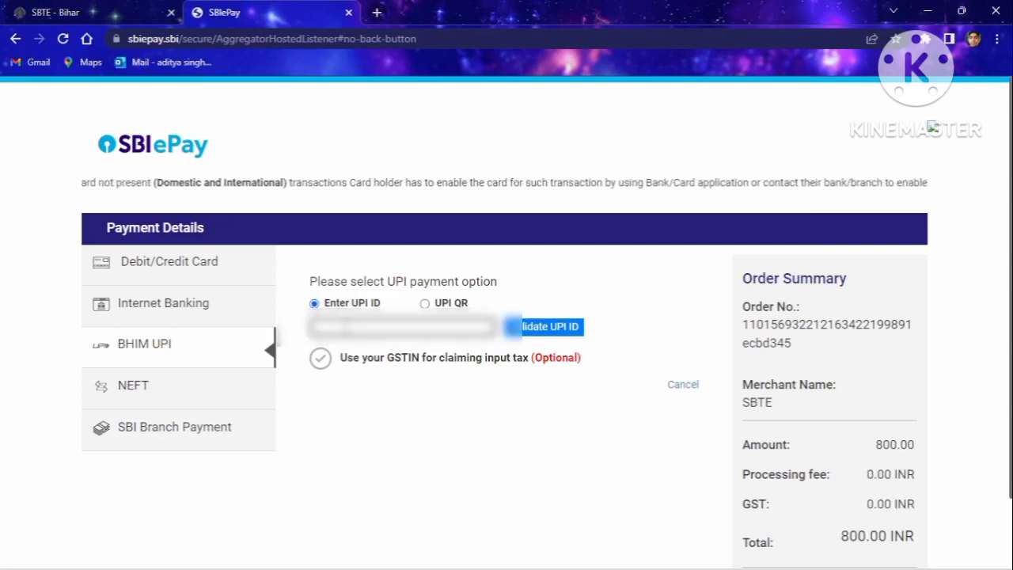
{"action": "left_click", "coordinate": [570, 334]}
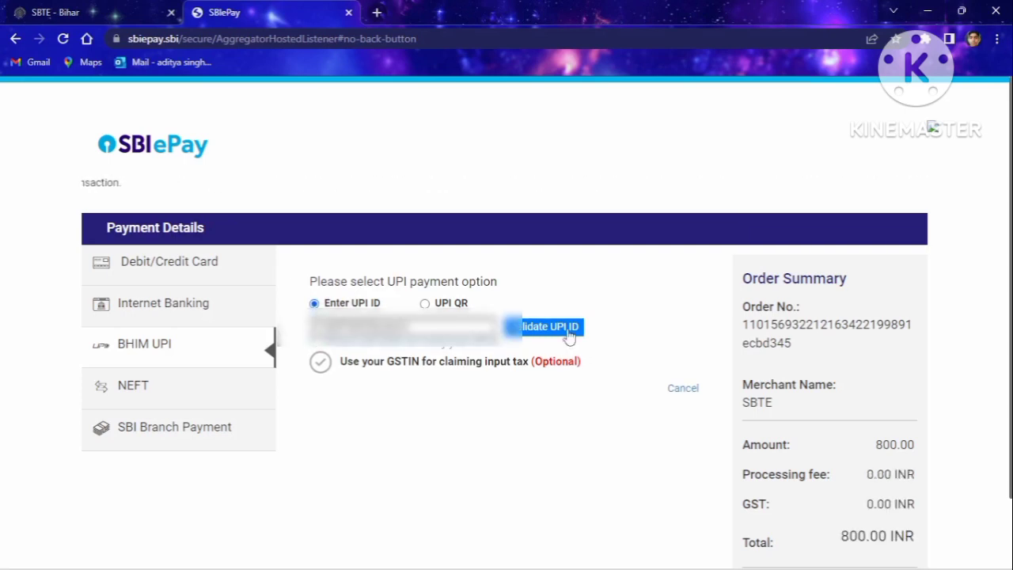
{"action": "mouse_move", "coordinate": [654, 559]}
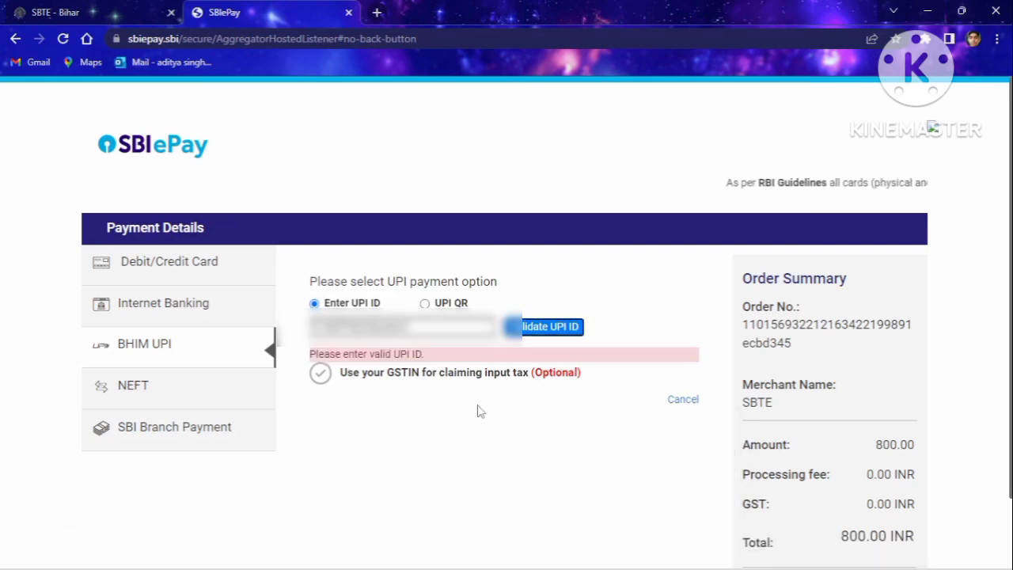
Correct the payer's UPI ID and validate it again
{"action": "type", "text": "pay"}
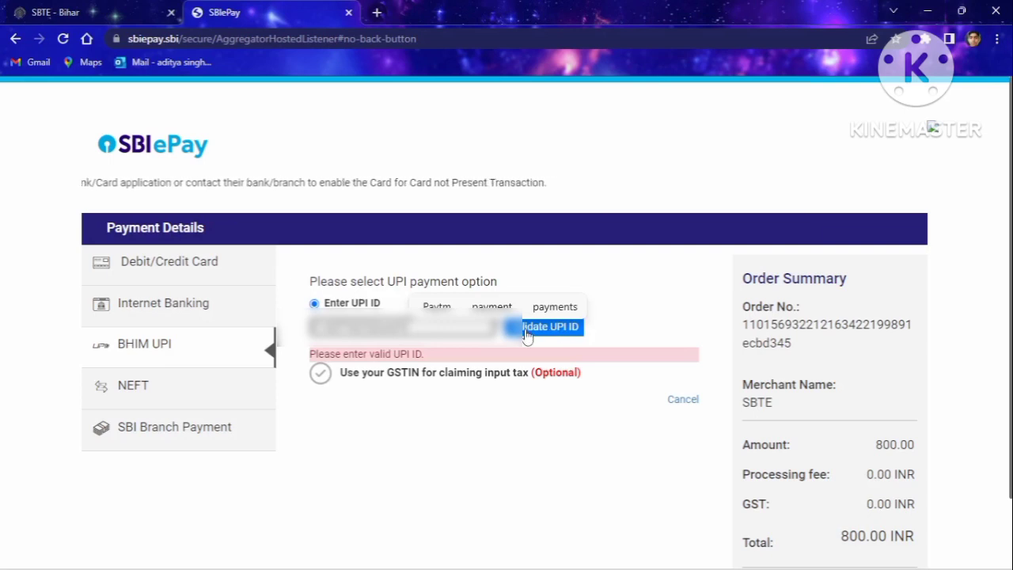
{"action": "left_click", "coordinate": [527, 334]}
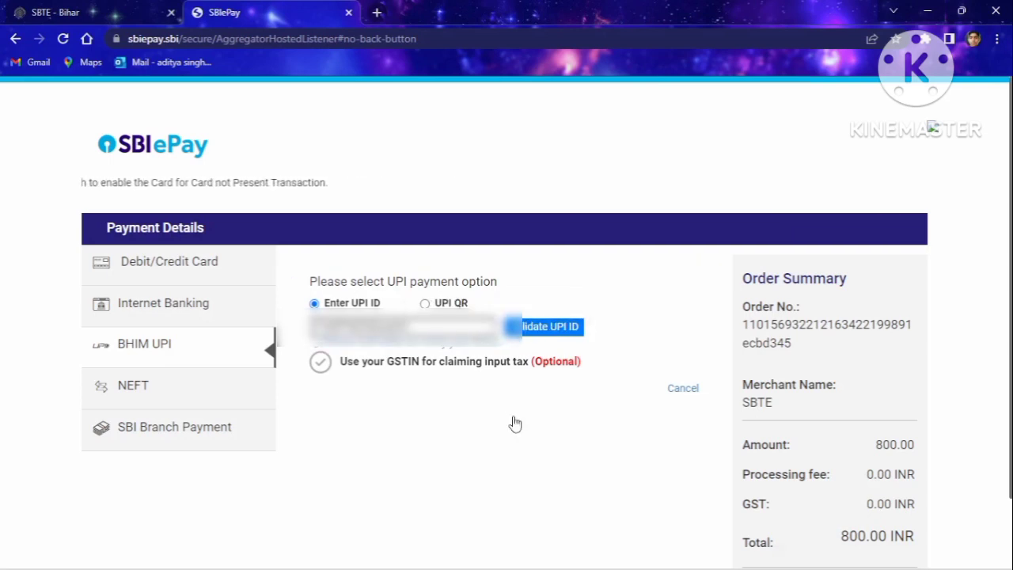
{"action": "mouse_move", "coordinate": [578, 566]}
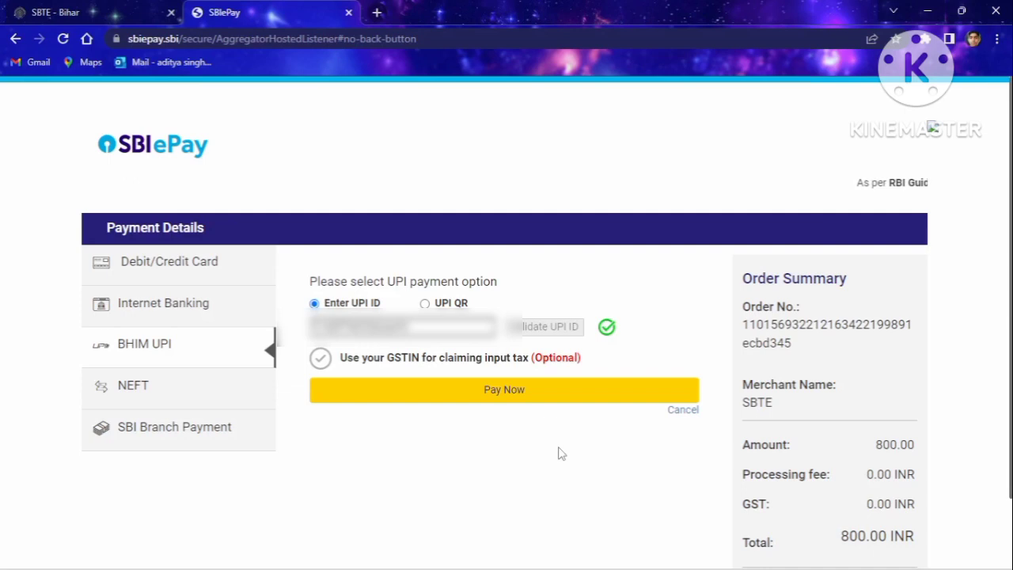
Submit the 800 INR UPI payment and wait for its approval in the UPI app
{"action": "left_click", "coordinate": [529, 388]}
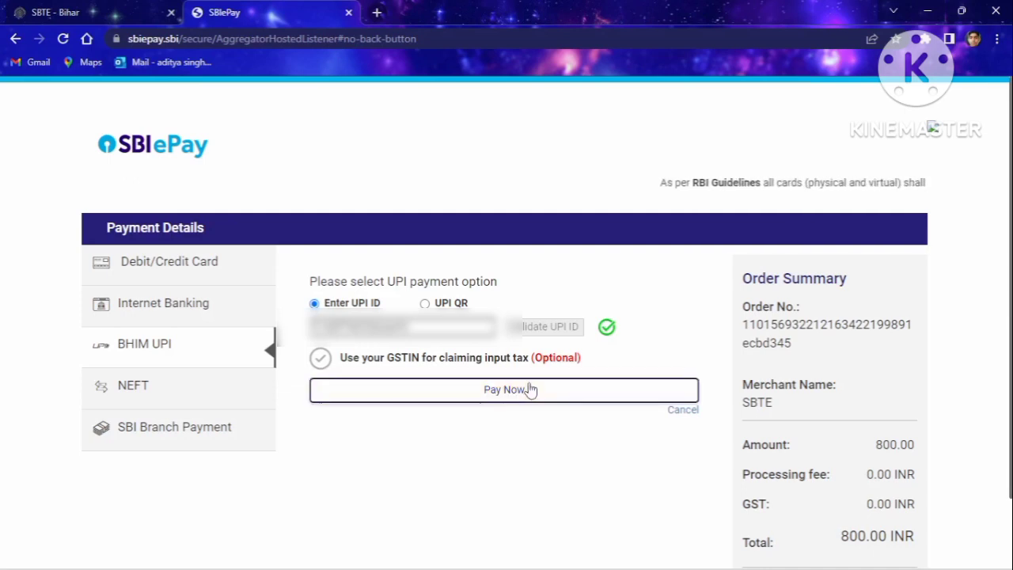
{"action": "left_click", "coordinate": [529, 389]}
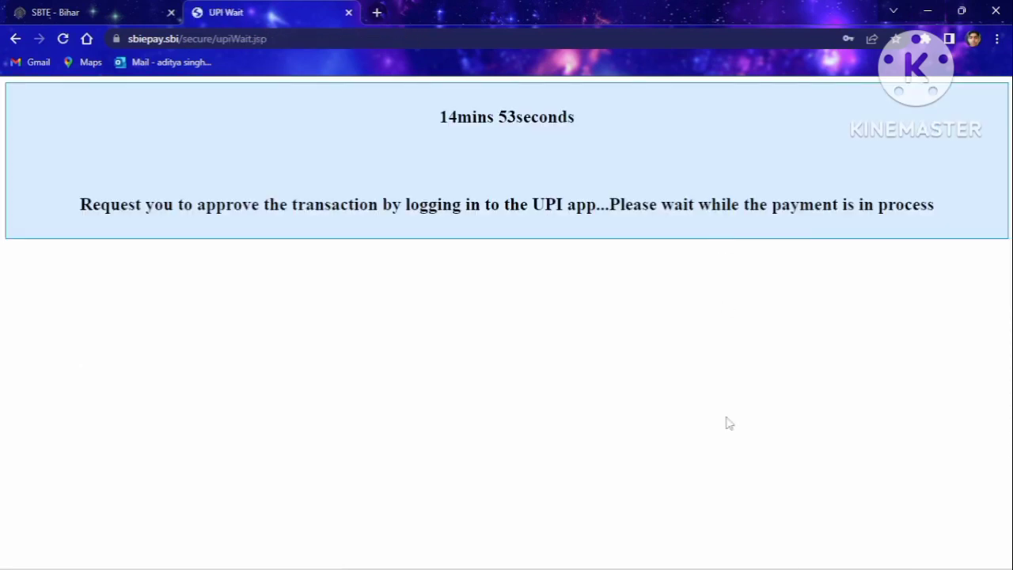
{"action": "mouse_move", "coordinate": [708, 567]}
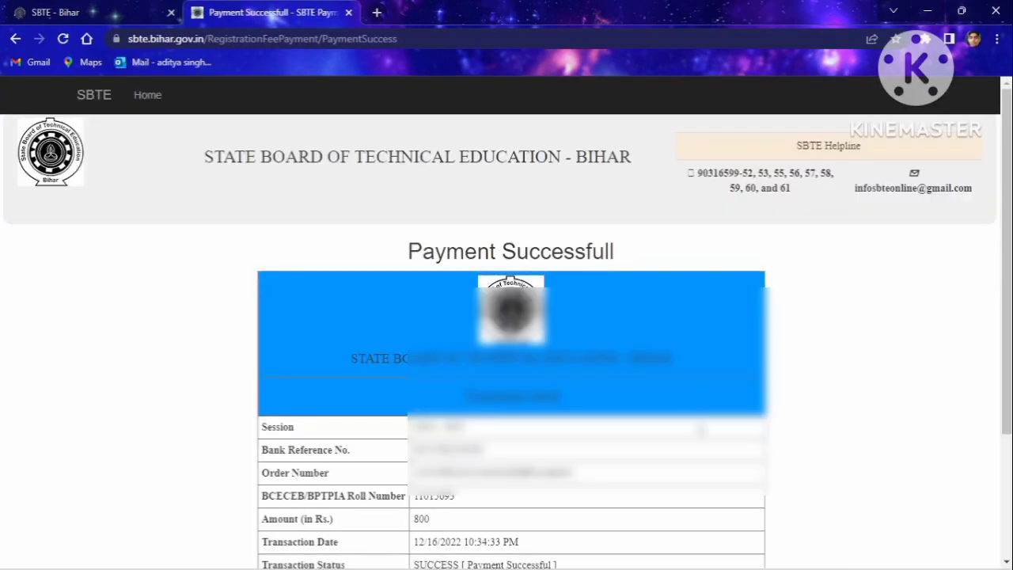
Review the transaction details, open the print preview of the payment receipt and close it
{"action": "scroll", "coordinate": [883, 392], "scroll_direction": "down", "scroll_amount": 2}
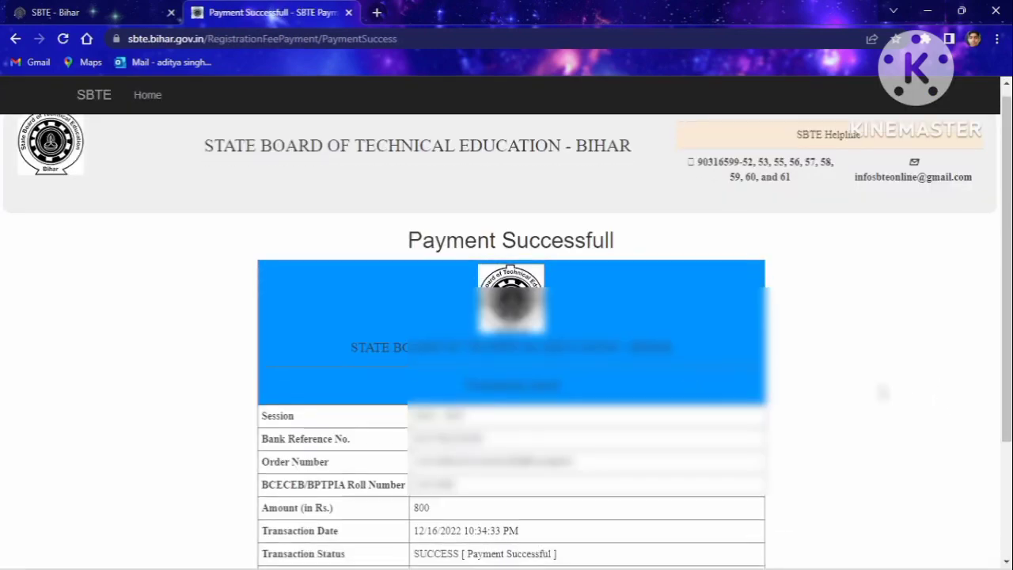
{"action": "scroll", "coordinate": [883, 391], "scroll_direction": "down", "scroll_amount": 3}
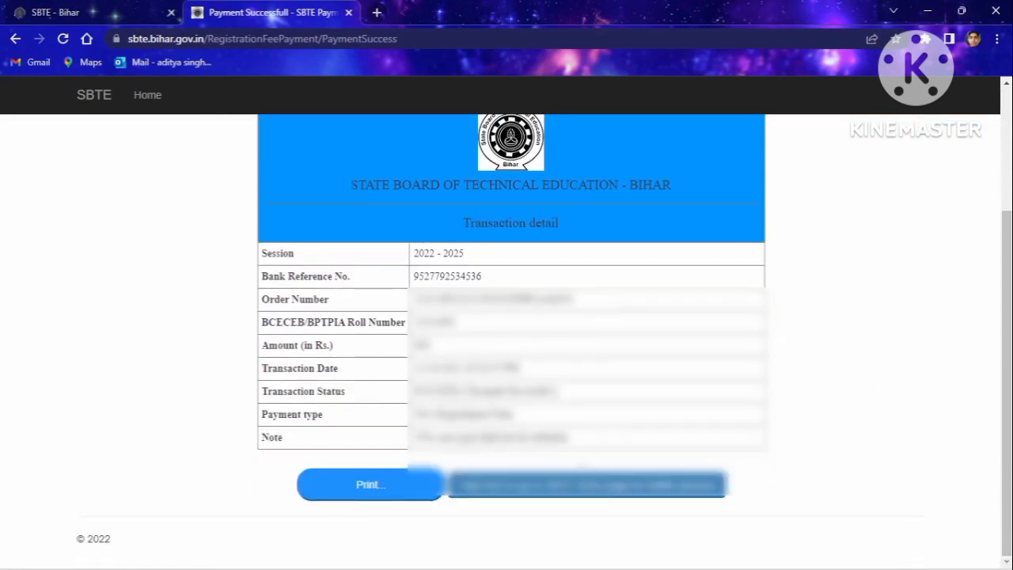
{"action": "left_click", "coordinate": [380, 489]}
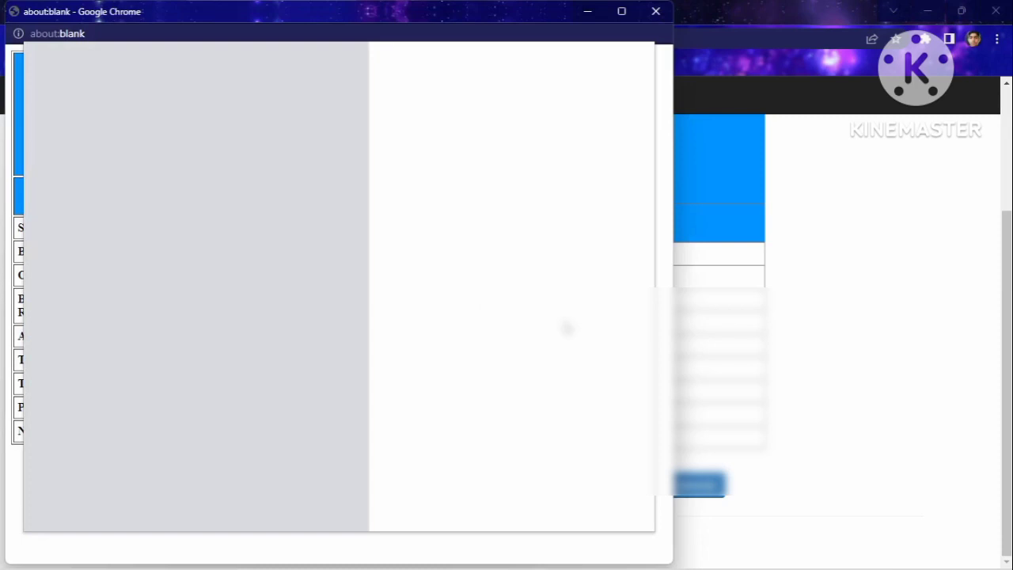
{"action": "key", "text": "Escape"}
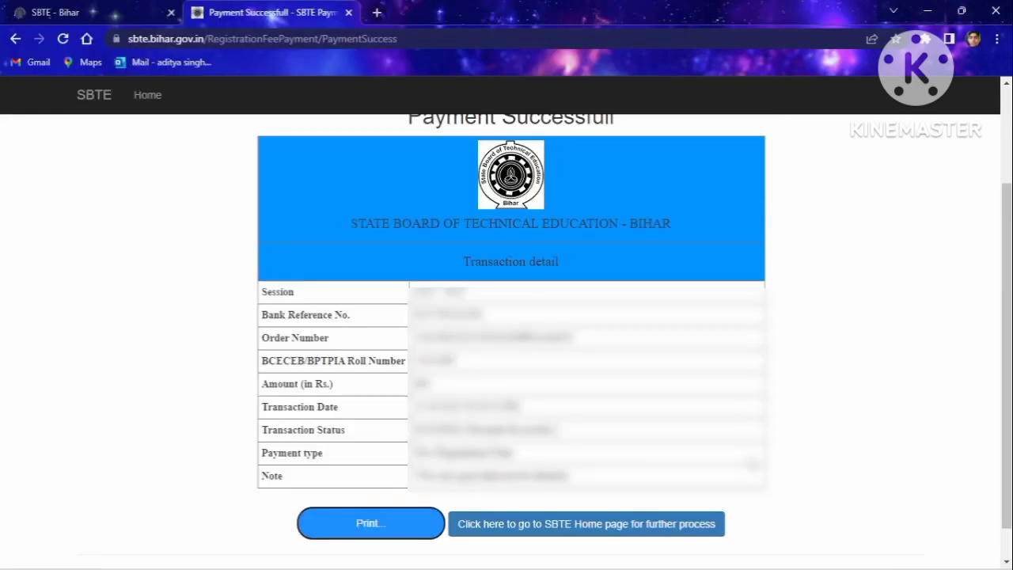
Continue from the payment confirmation to the SBTE-EMS login page and open the New Registration form
{"action": "left_click", "coordinate": [602, 534]}
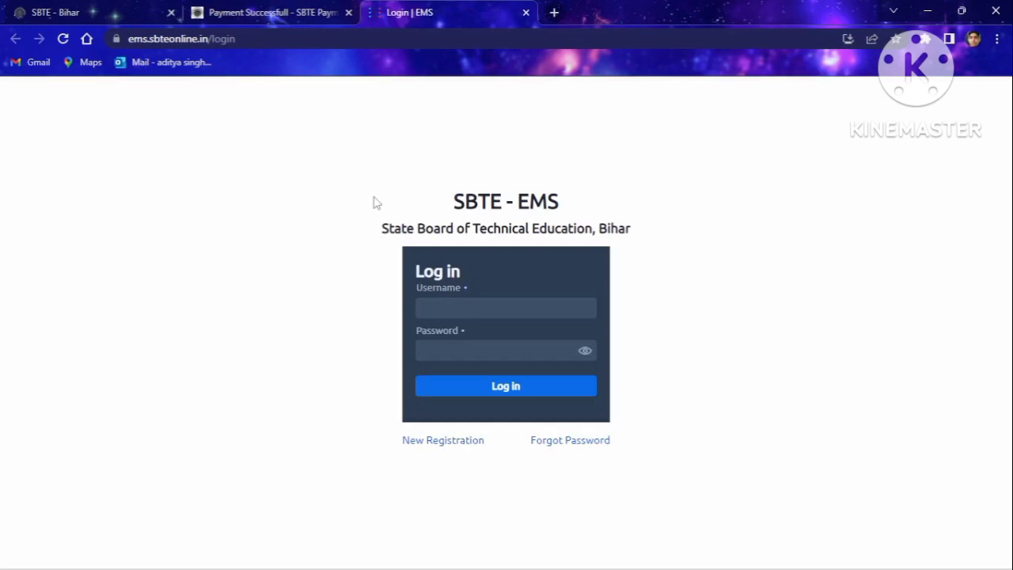
{"action": "key", "text": "ctrl+1"}
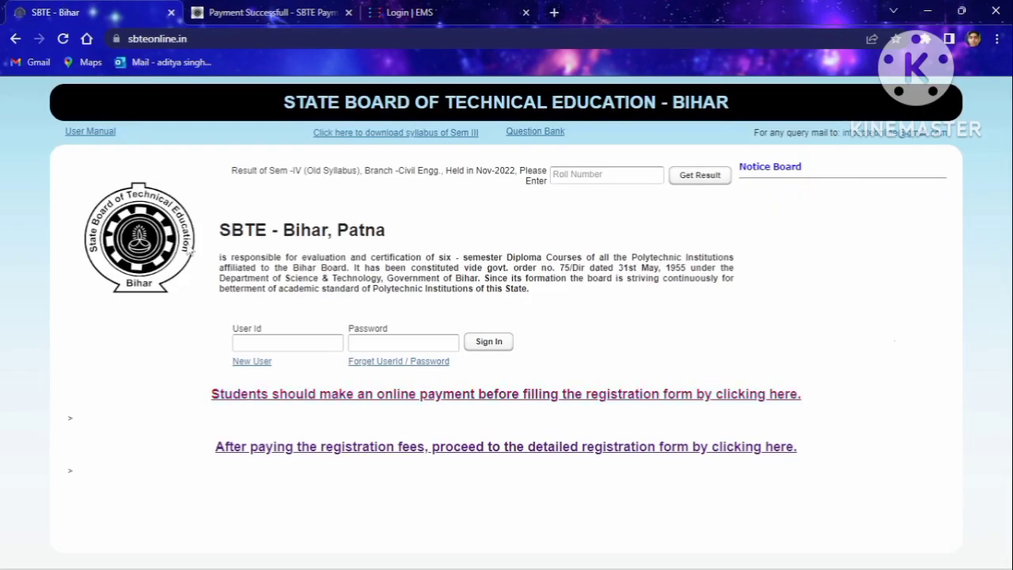
{"action": "key", "text": "ctrl+3"}
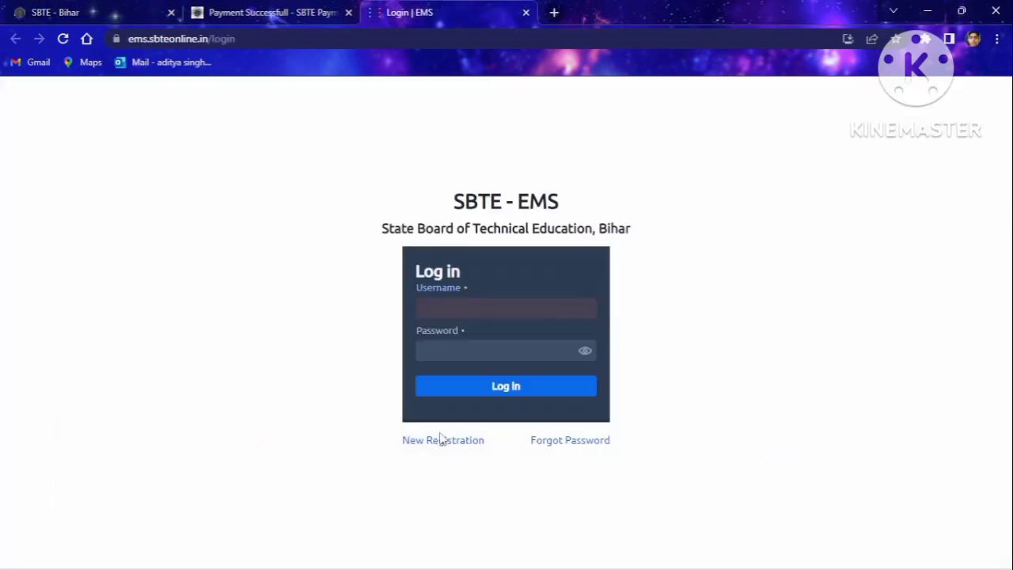
{"action": "left_click", "coordinate": [441, 440]}
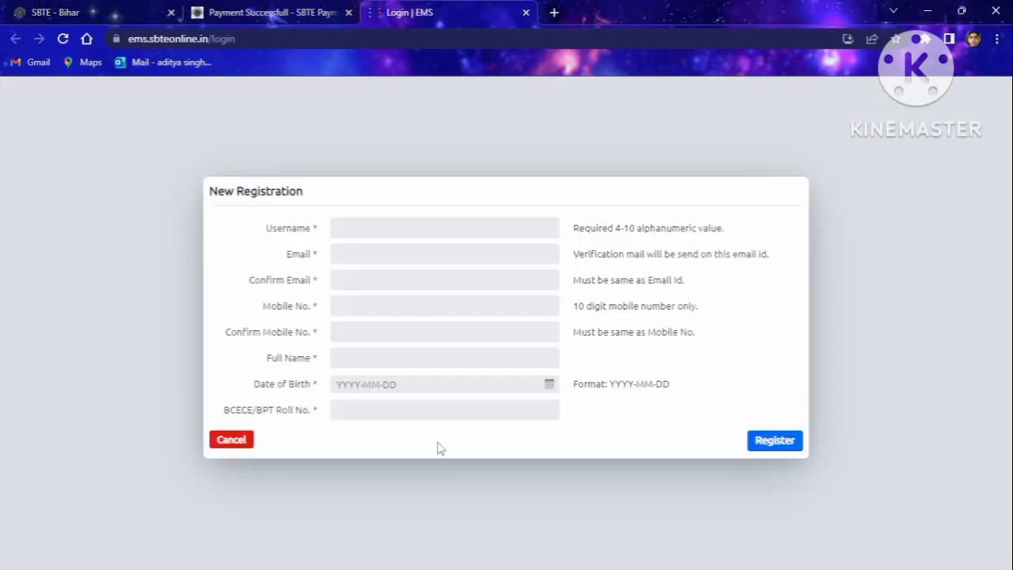
Fill in the new registration with the username, confirmed e-mail and mobile number, full name, date of birth and BCECE/BPT roll number
{"action": "left_click", "coordinate": [414, 226]}
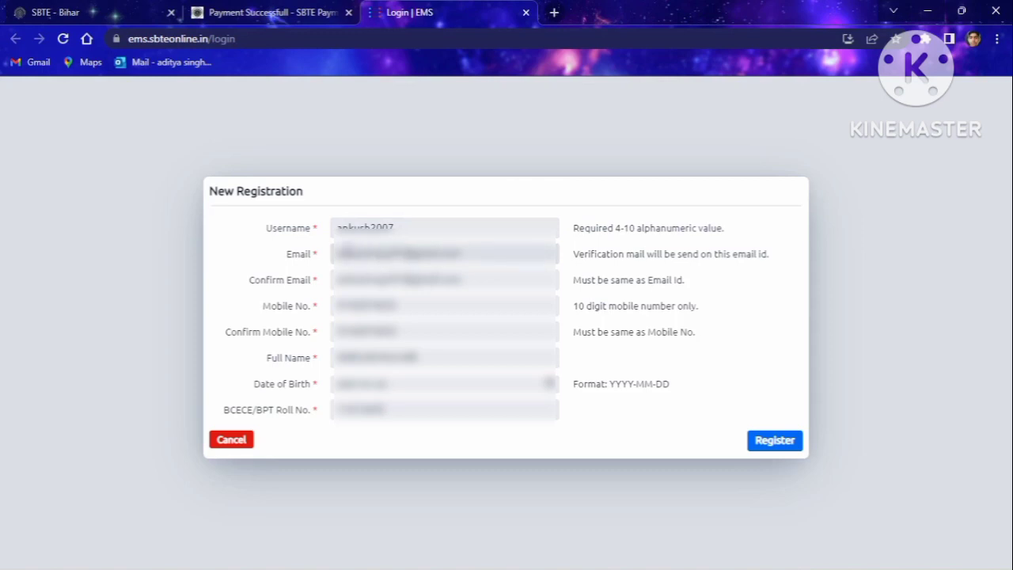
{"action": "left_click_drag", "start_coordinate": [341, 253], "coordinate": [372, 280]}
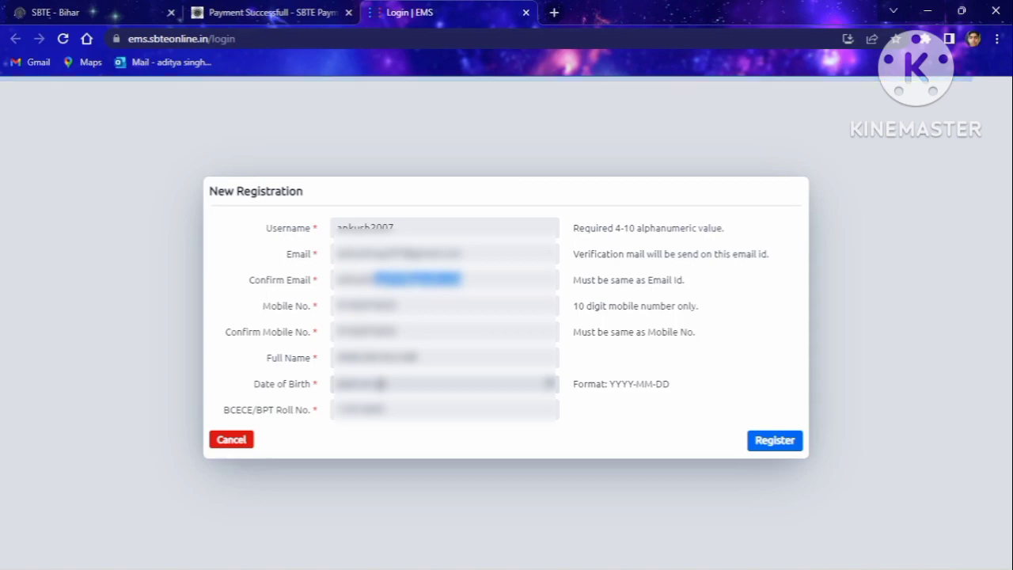
{"action": "left_click", "coordinate": [455, 388]}
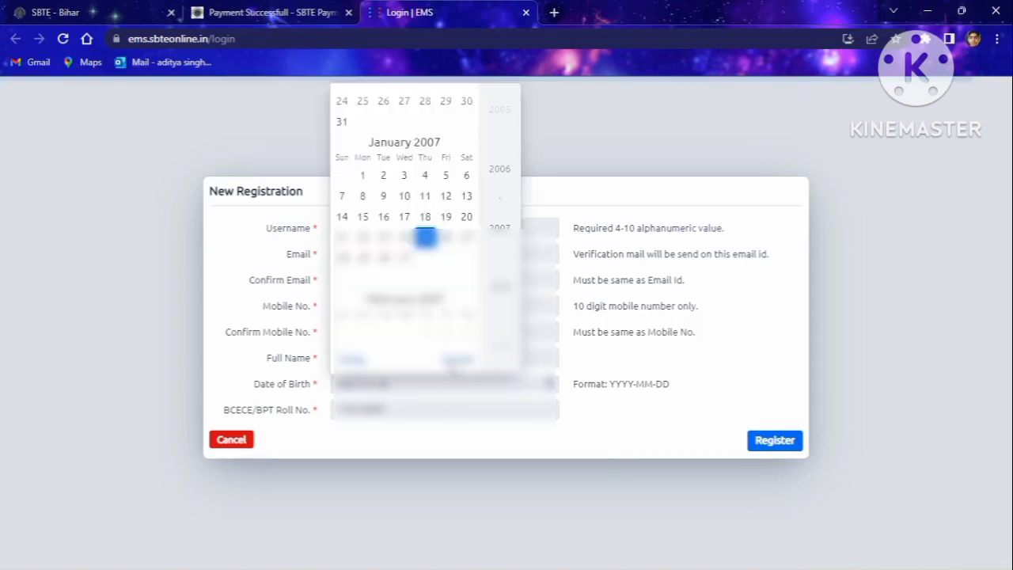
{"action": "left_click", "coordinate": [456, 362]}
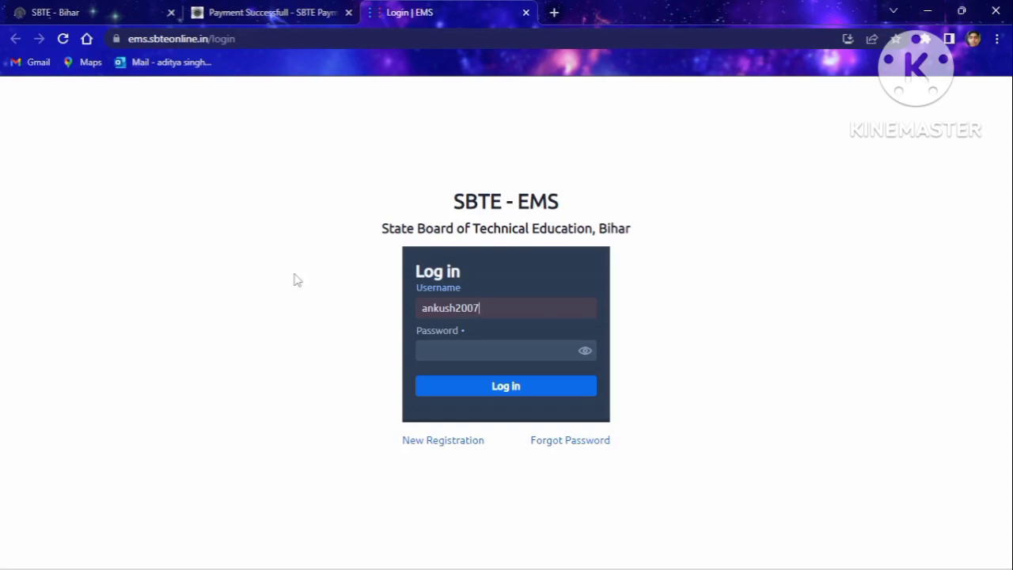
Log in to SBTE-EMS with the registered username and account password, and open the Student Registration page
{"action": "key", "text": "Return"}
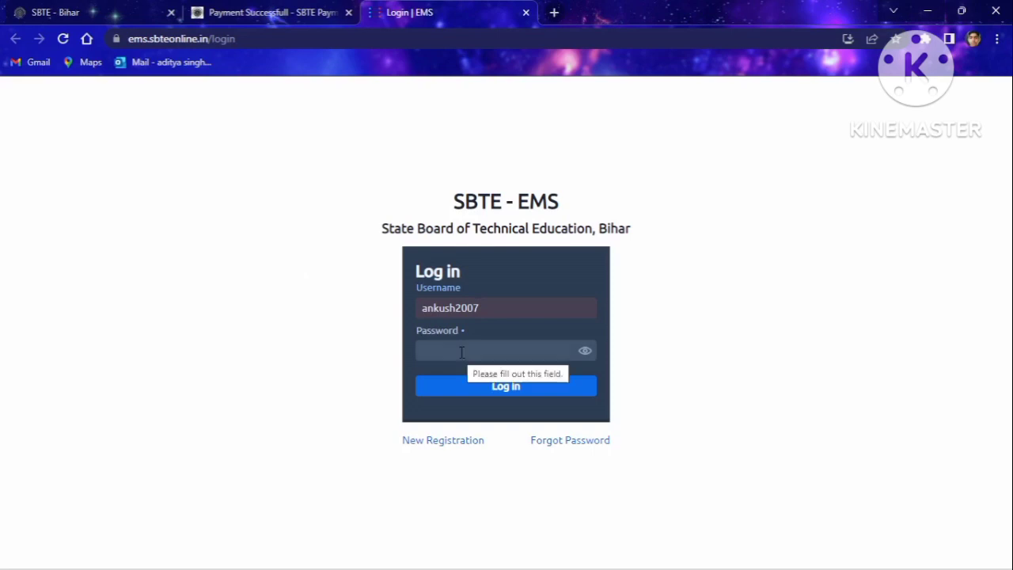
{"action": "left_click", "coordinate": [461, 352]}
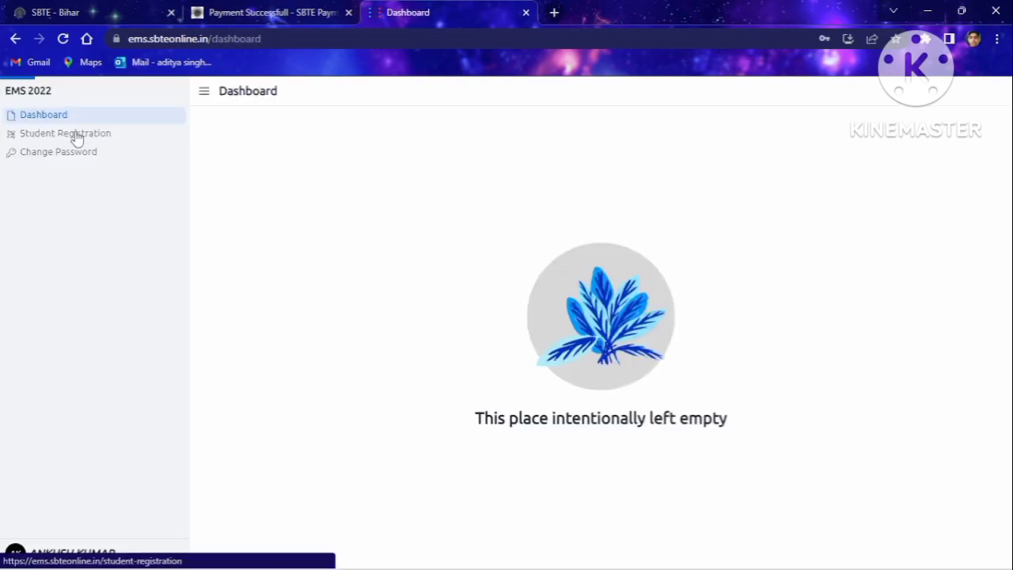
{"action": "left_click", "coordinate": [74, 134]}
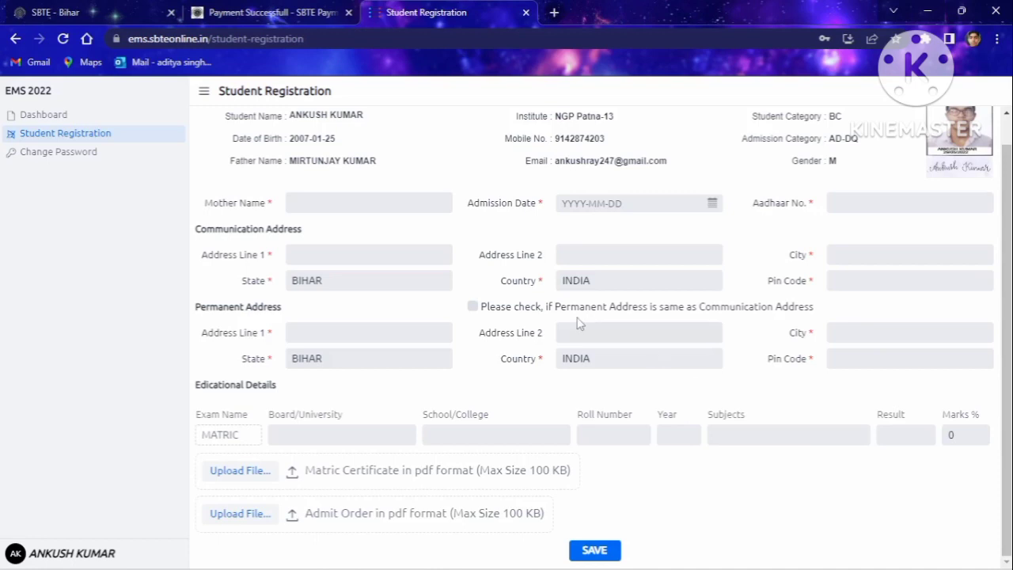
Reopen the student registration form, mark the permanent address as same as the communication address, and search the web for a PDF size compressor
{"action": "left_click", "coordinate": [131, 116]}
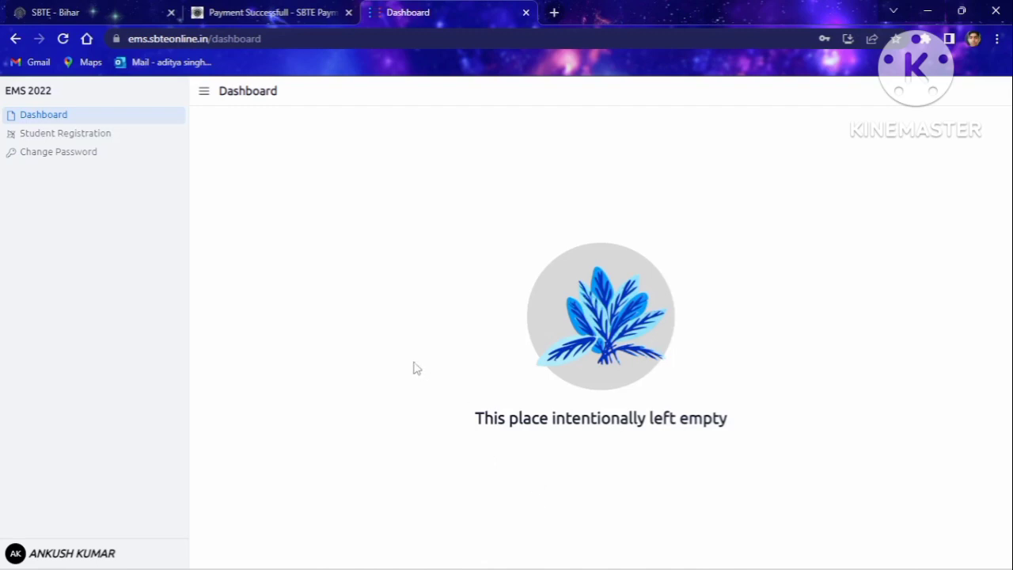
{"action": "left_click", "coordinate": [87, 135]}
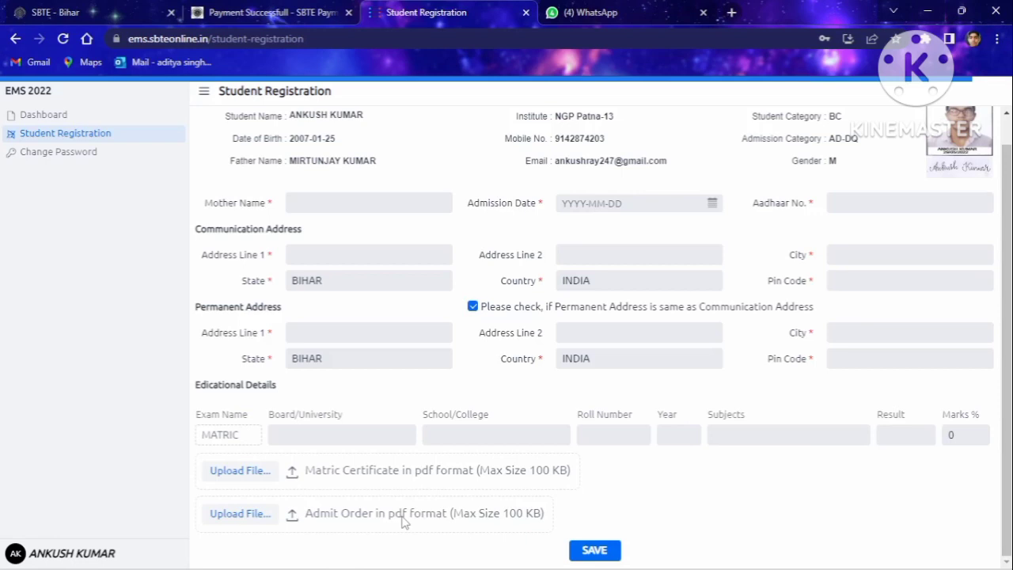
{"action": "key", "text": "ctrl+t"}
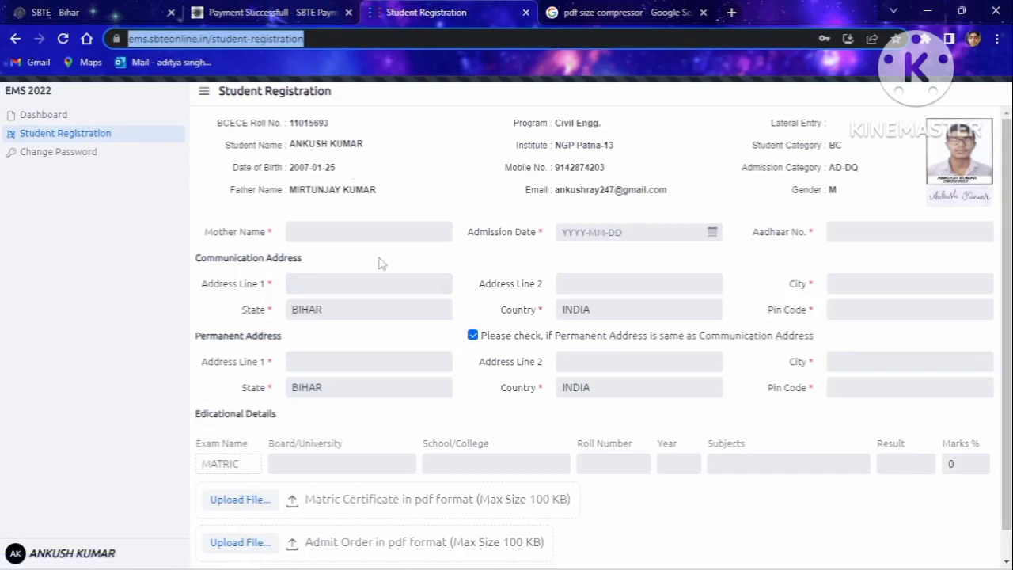
{"action": "scroll", "coordinate": [380, 262], "scroll_direction": "down", "scroll_amount": 1}
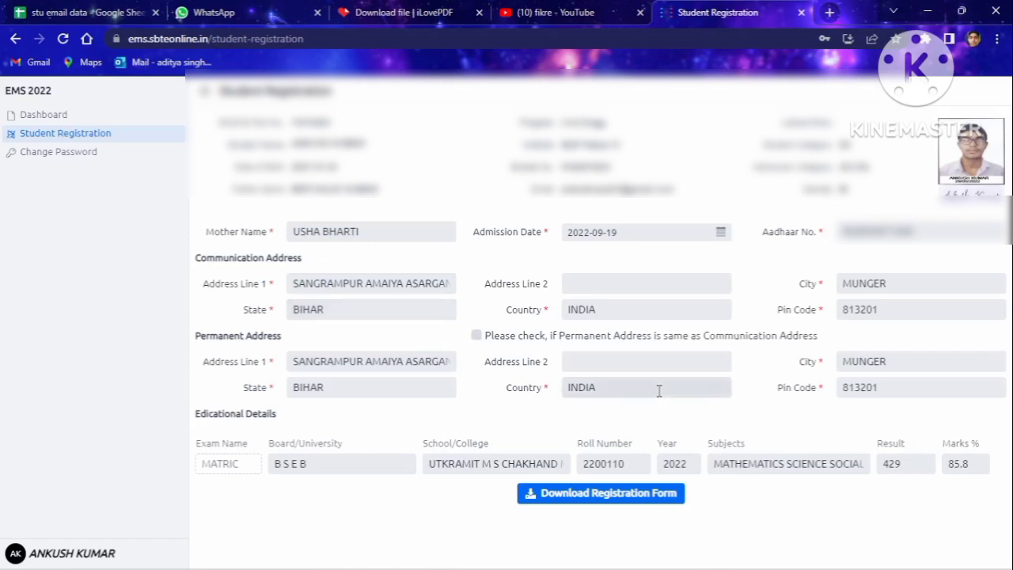
Download the completed registration form and save it as a PDF in the Downloads folder under the suggested name
{"action": "left_click", "coordinate": [578, 500]}
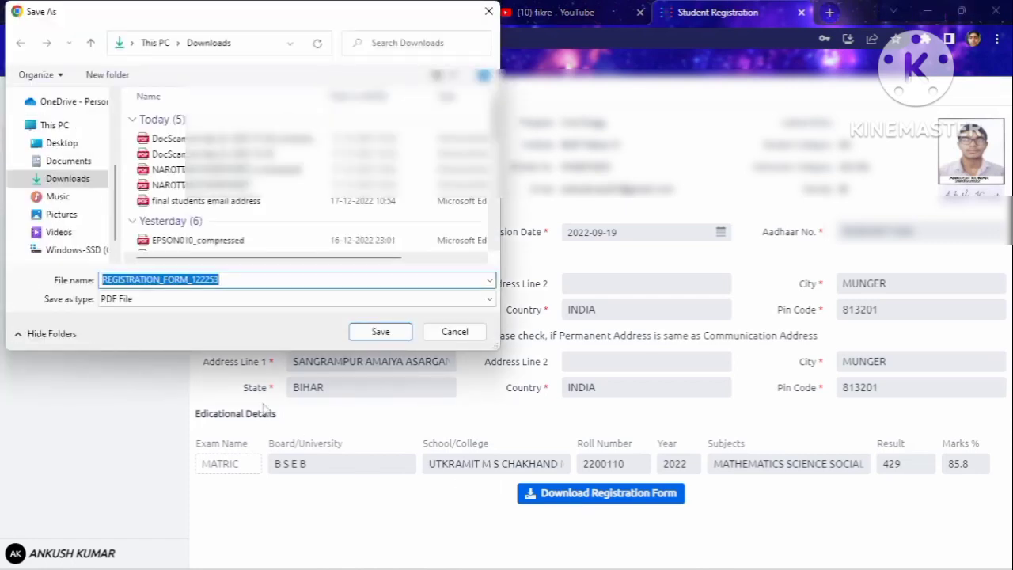
{"action": "key", "text": "Return"}
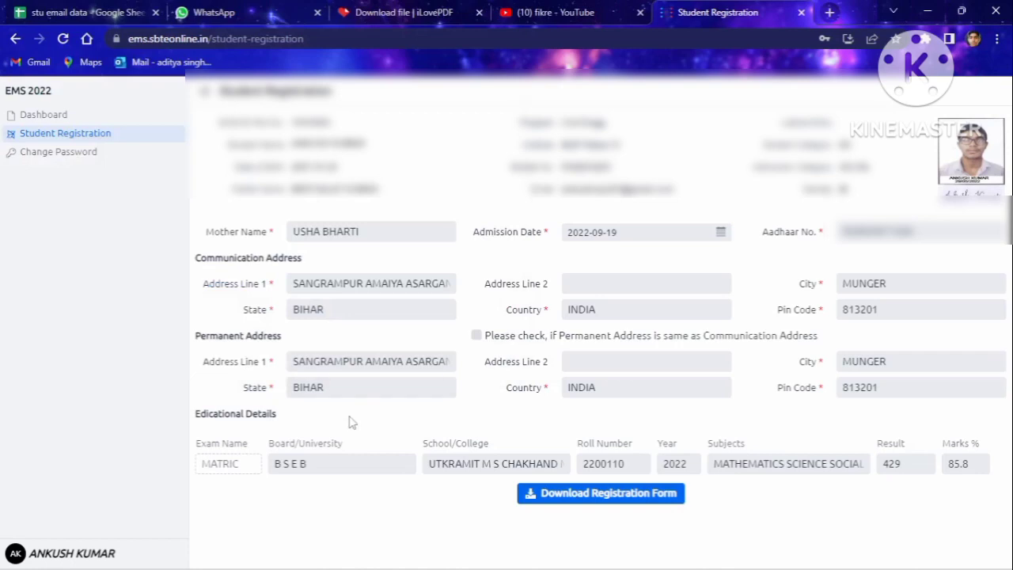